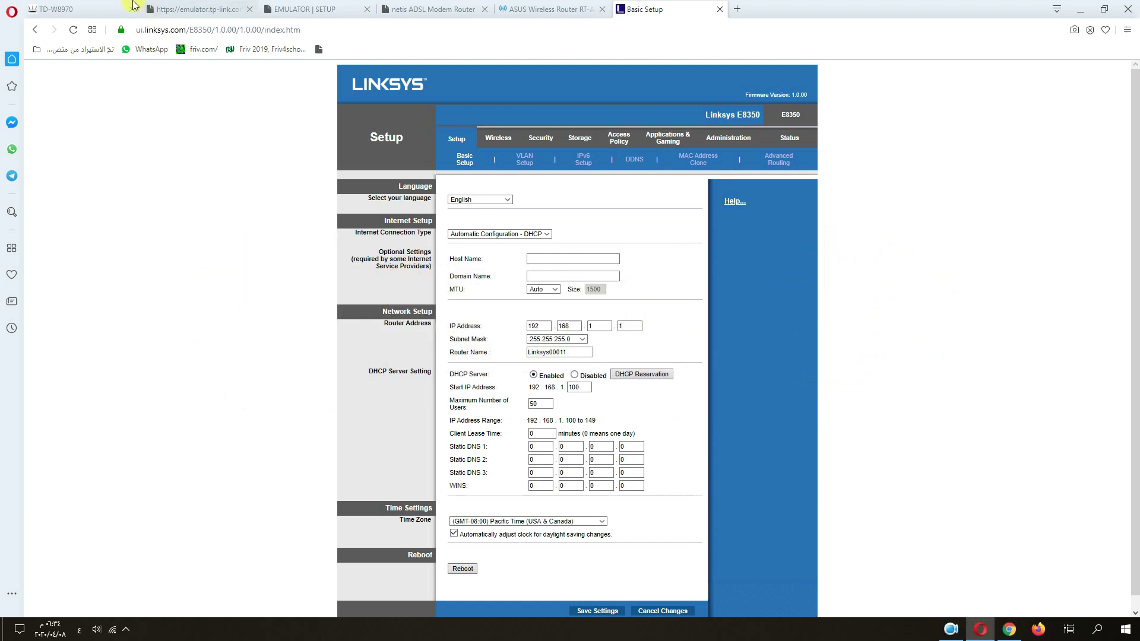
# - Switch to the TP-Link TD-W8970 router page and open its Factory Defaults page under System Tools
pyautogui.click(84, 10)
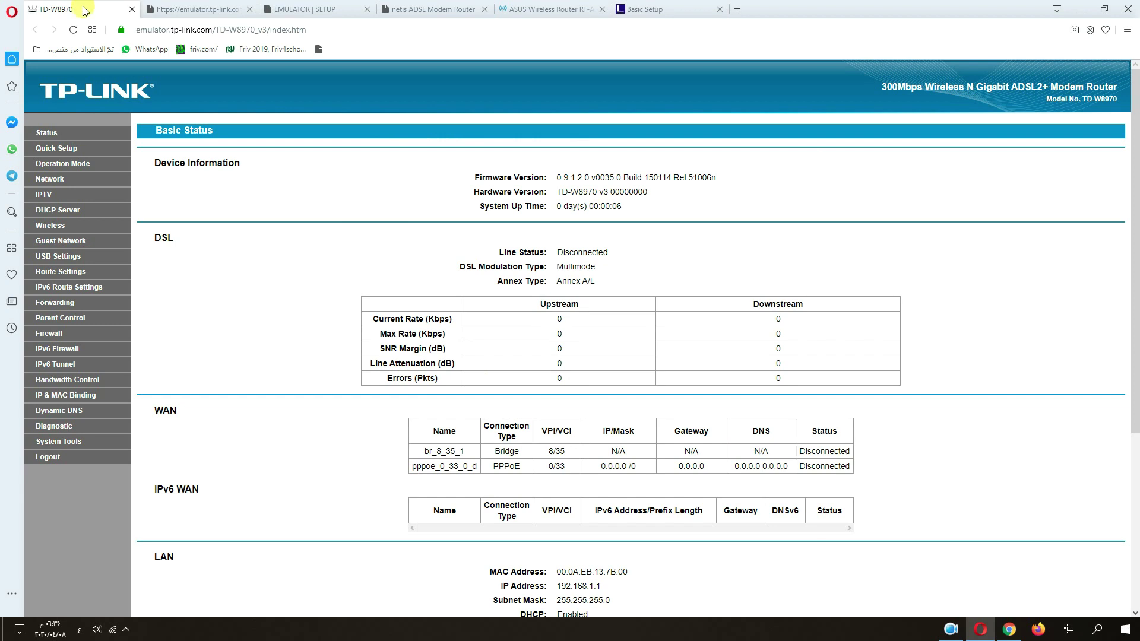
pyautogui.click(182, 12)
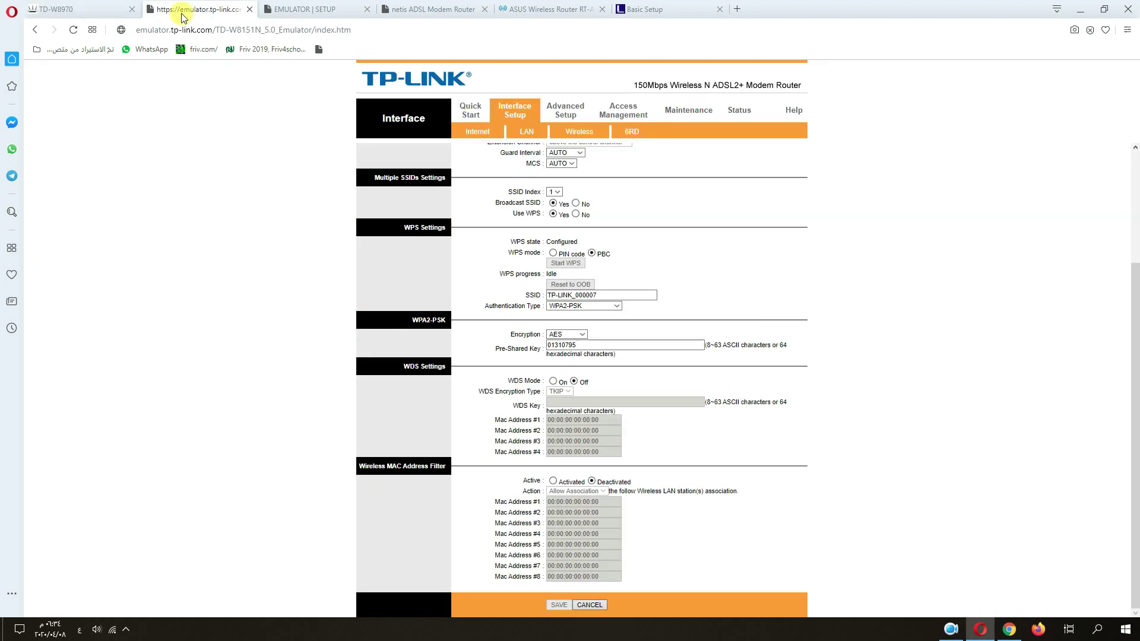
pyautogui.click(92, 12)
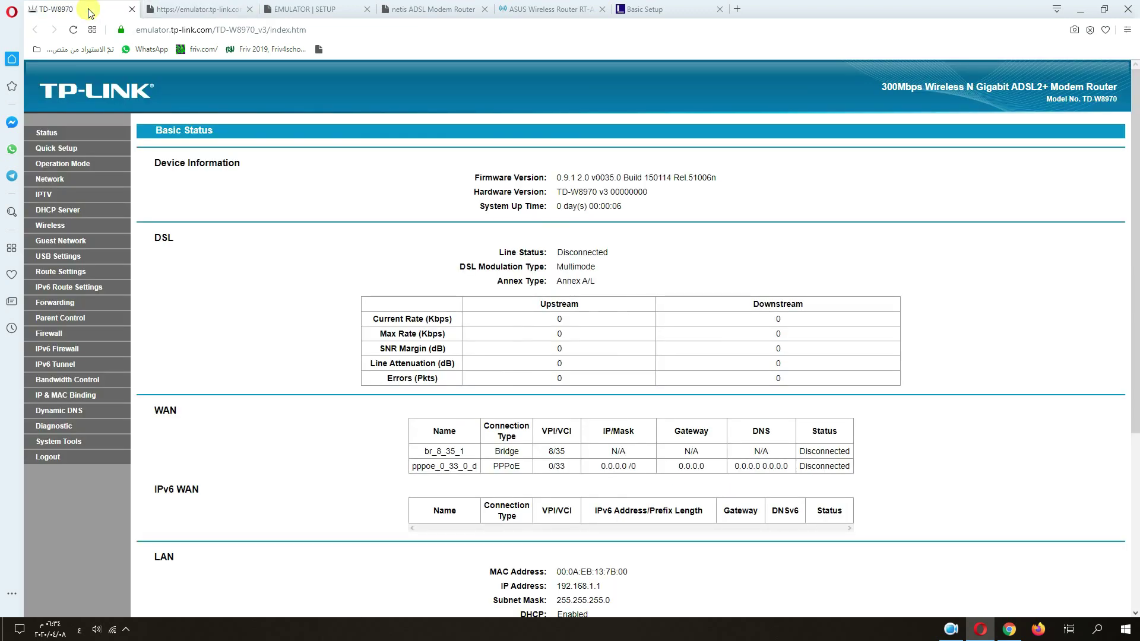
pyautogui.click(49, 447)
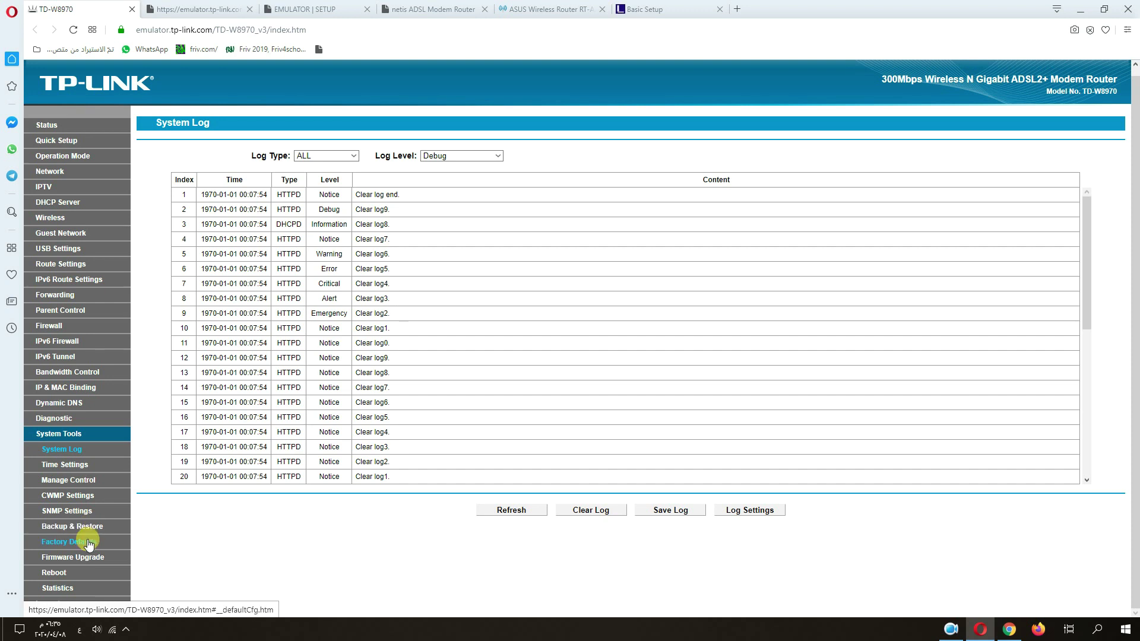
pyautogui.click(89, 544)
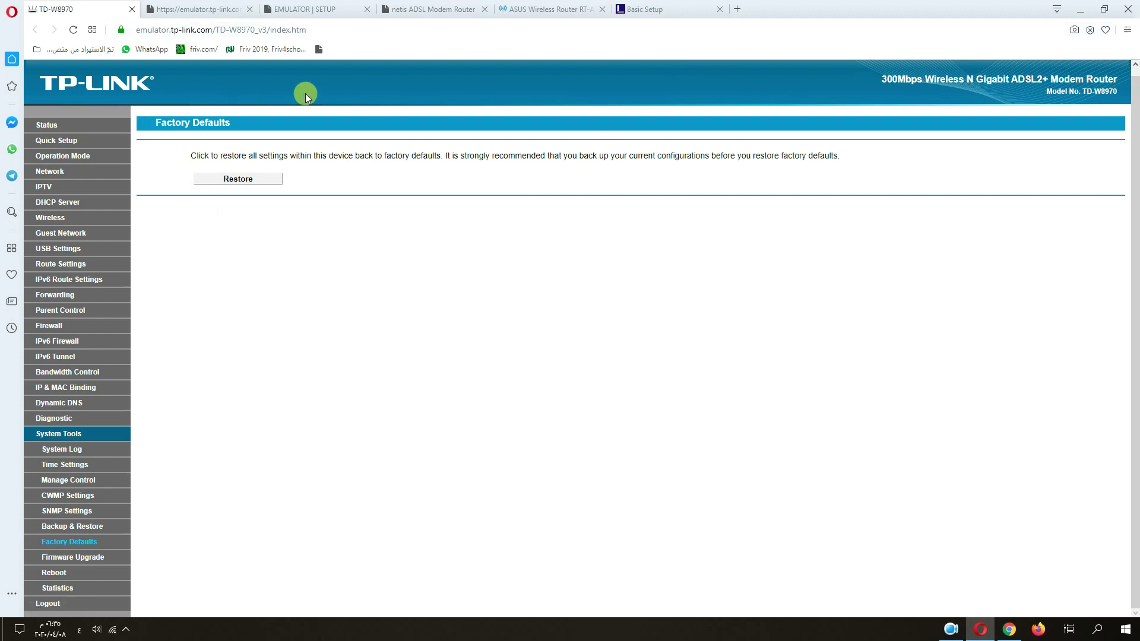
# - Open 192.168.1.1 in a new browser tab, sign in to the router with the prefilled credentials, and close that tab
pyautogui.click(738, 10)
pyautogui.write('19')
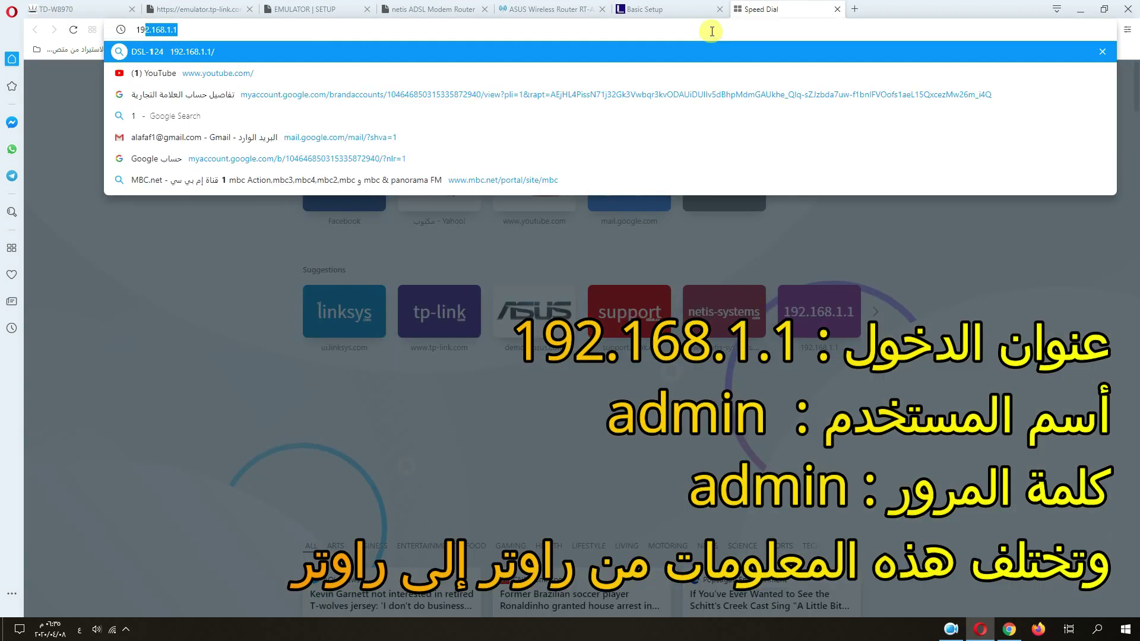
pyautogui.write('2.168')
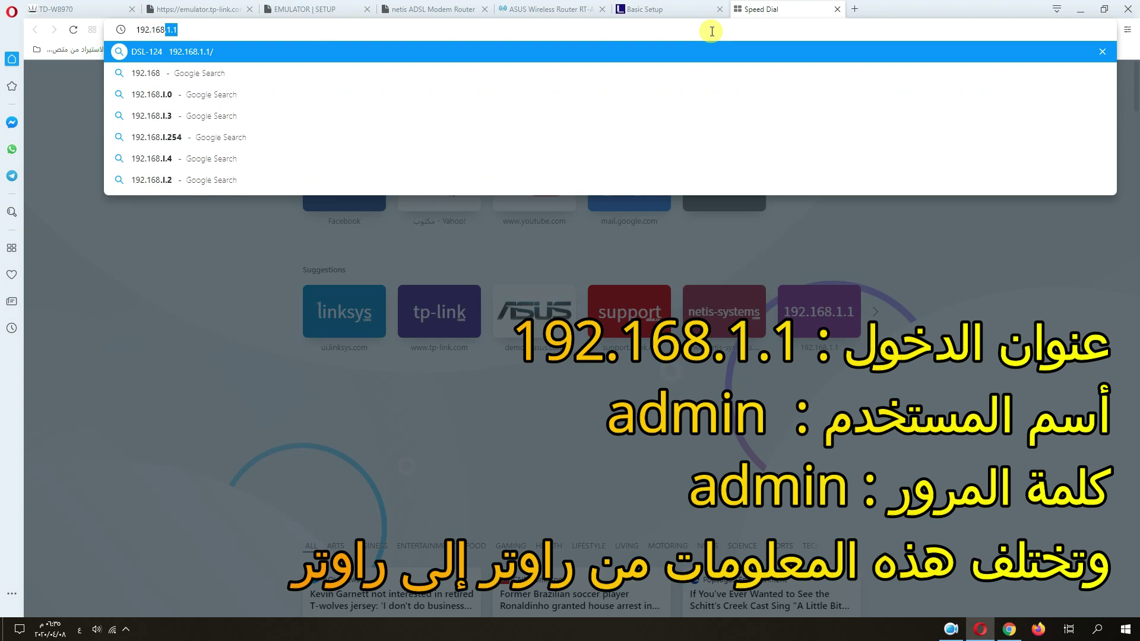
pyautogui.write('.1.1')
pyautogui.press('Return')
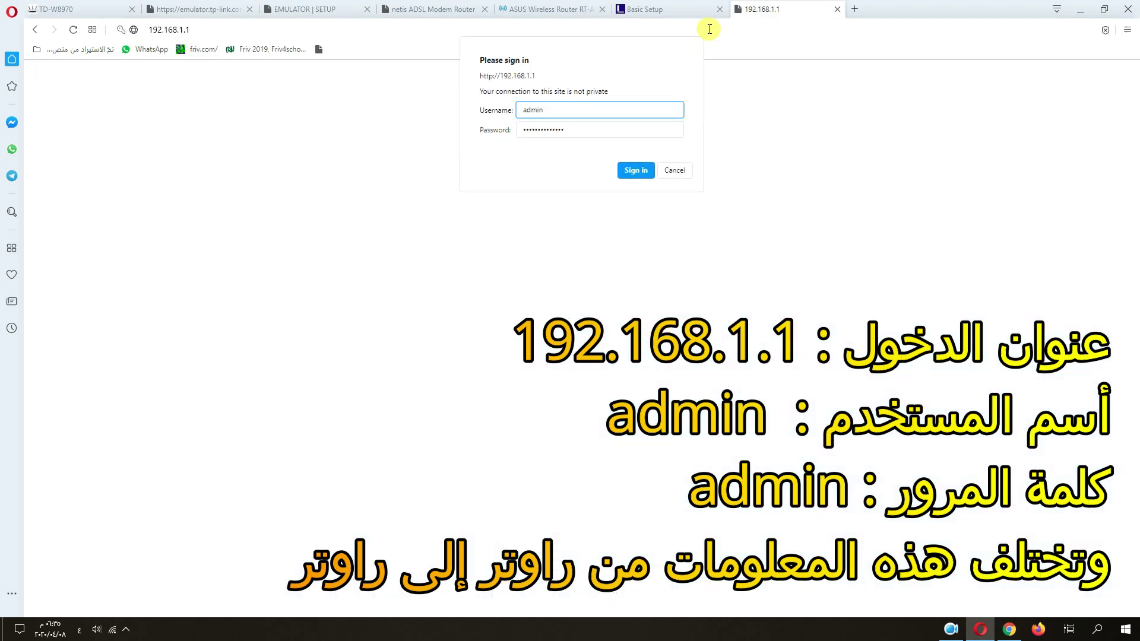
pyautogui.click(639, 167)
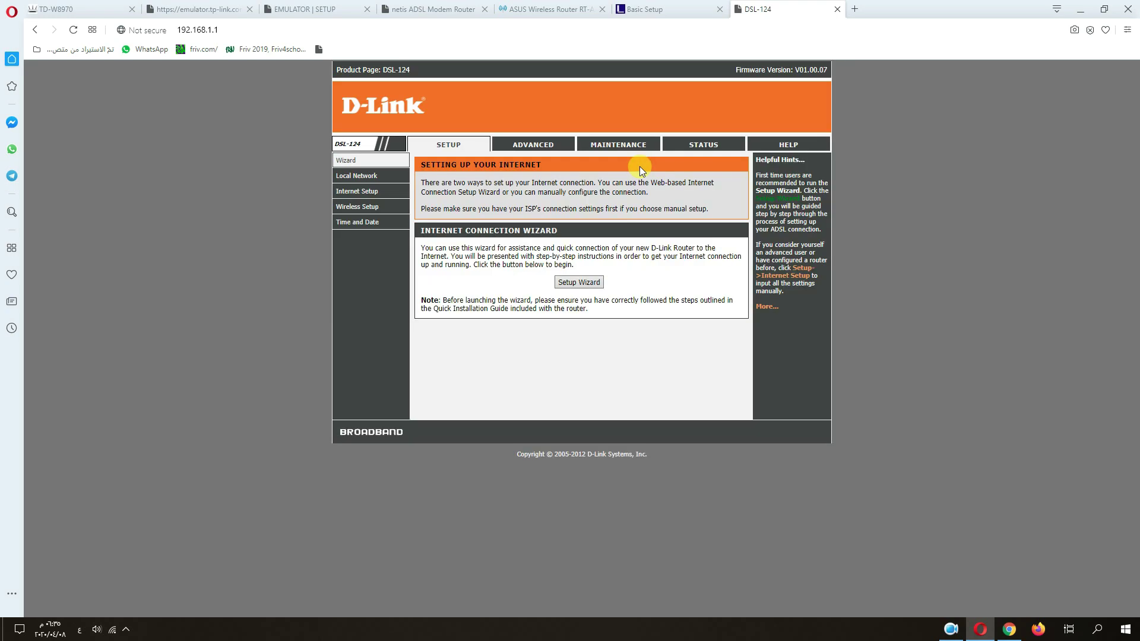
pyautogui.click(839, 9)
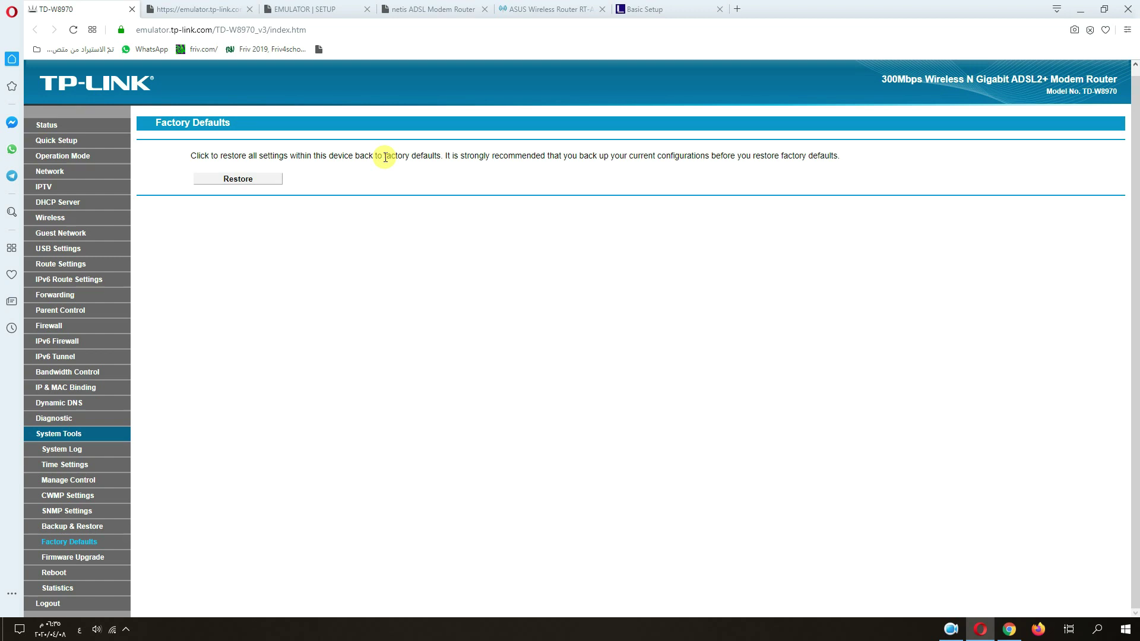
# - On the TP-Link TD-W8151N router page, set the Maintenance system restart option to Factory Default Settings
pyautogui.click(200, 10)
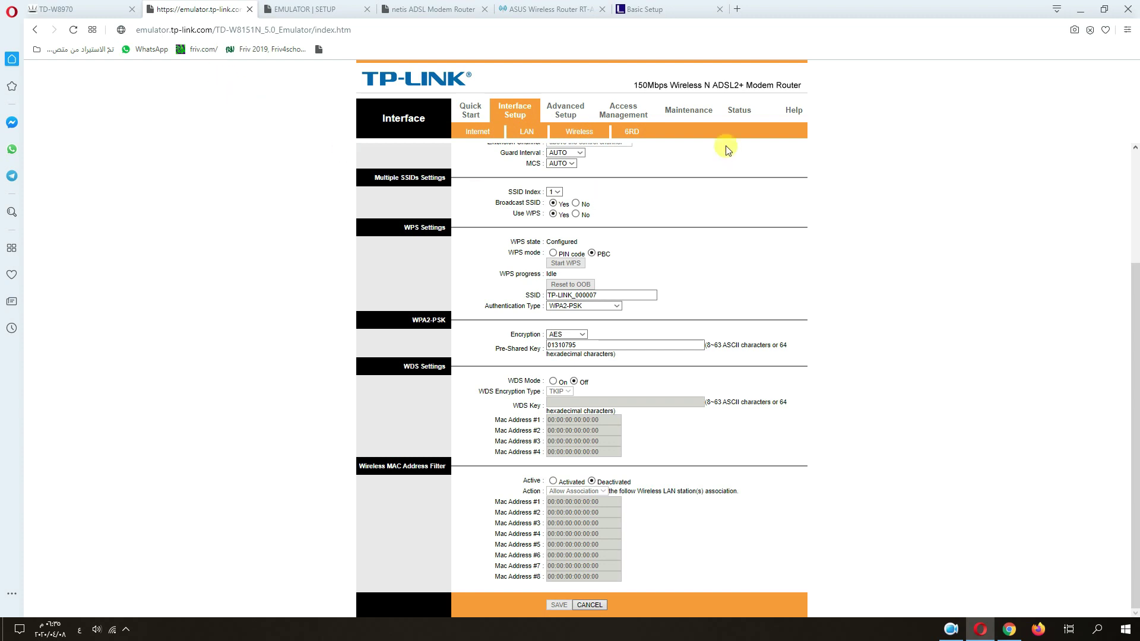
pyautogui.click(690, 114)
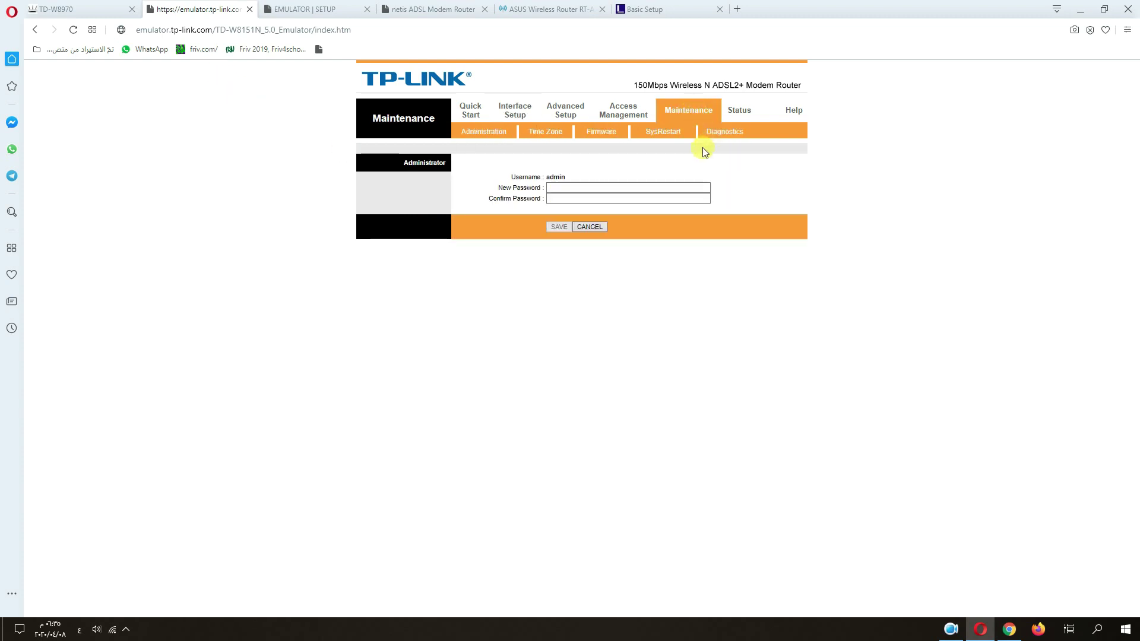
pyautogui.click(658, 136)
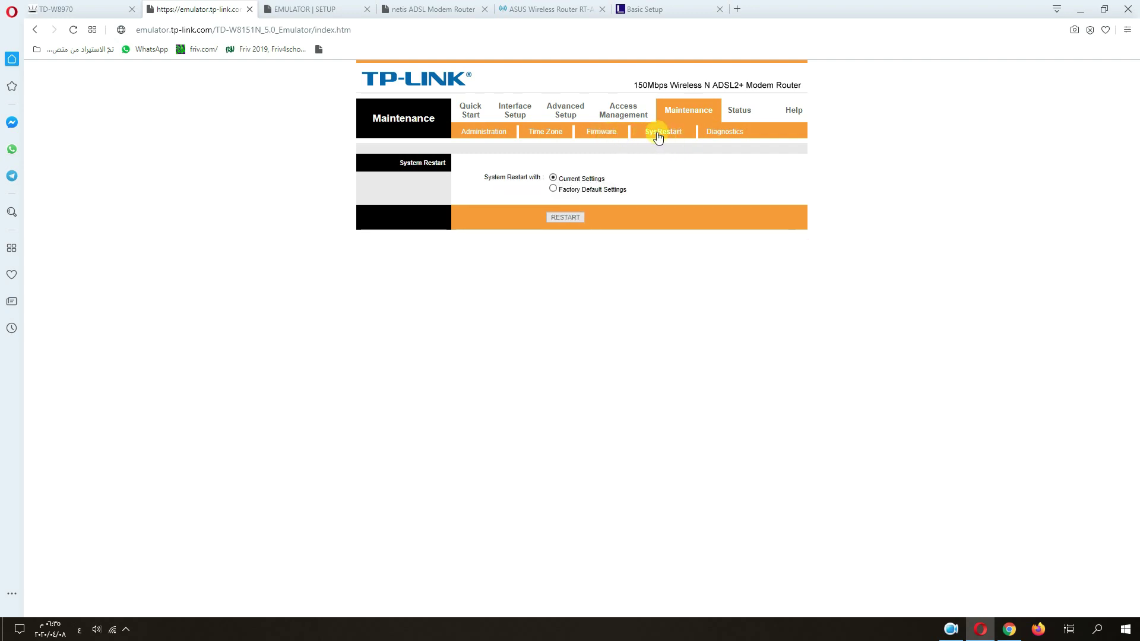
pyautogui.click(554, 189)
# - Switch to the D-Link WBR-2310 emulator and open the System settings page containing the factory restore option
pyautogui.click(320, 9)
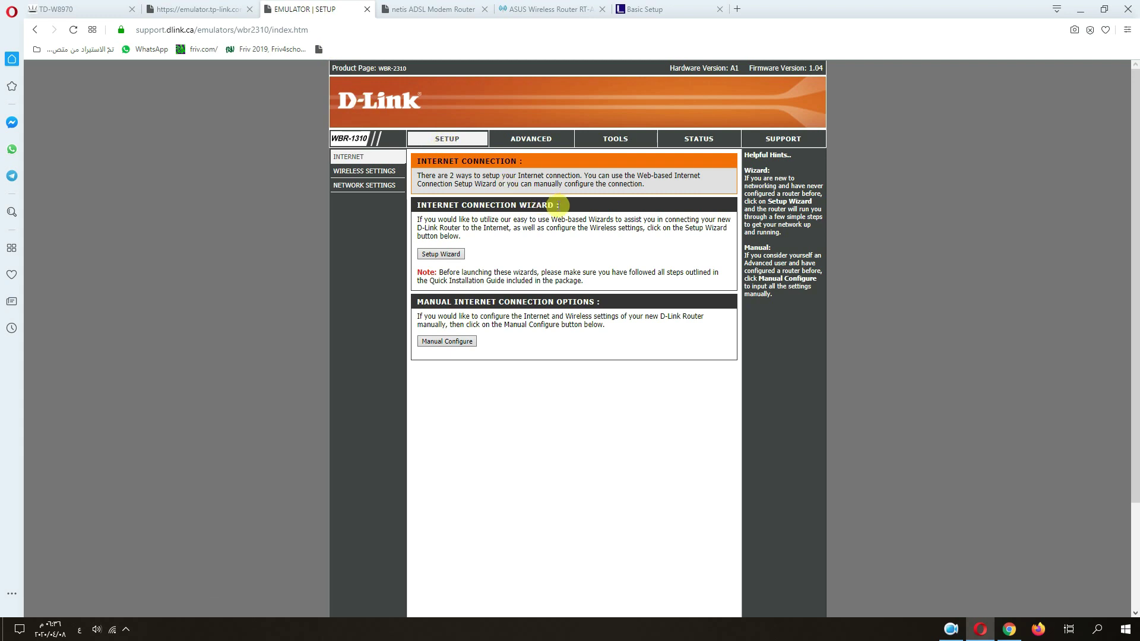
pyautogui.click(622, 144)
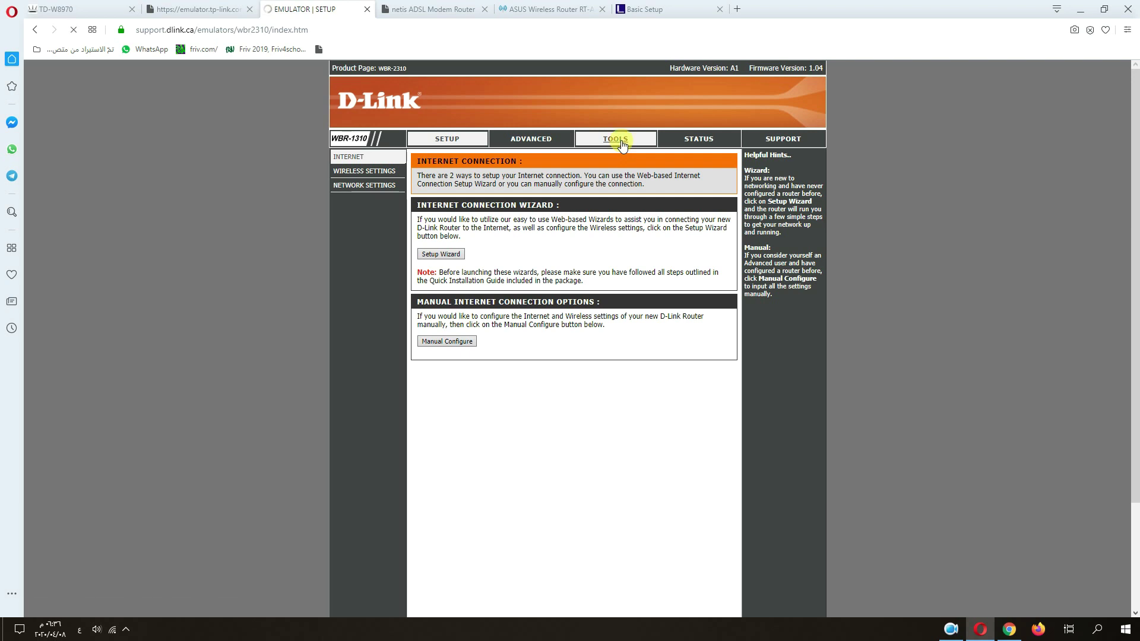
pyautogui.click(347, 188)
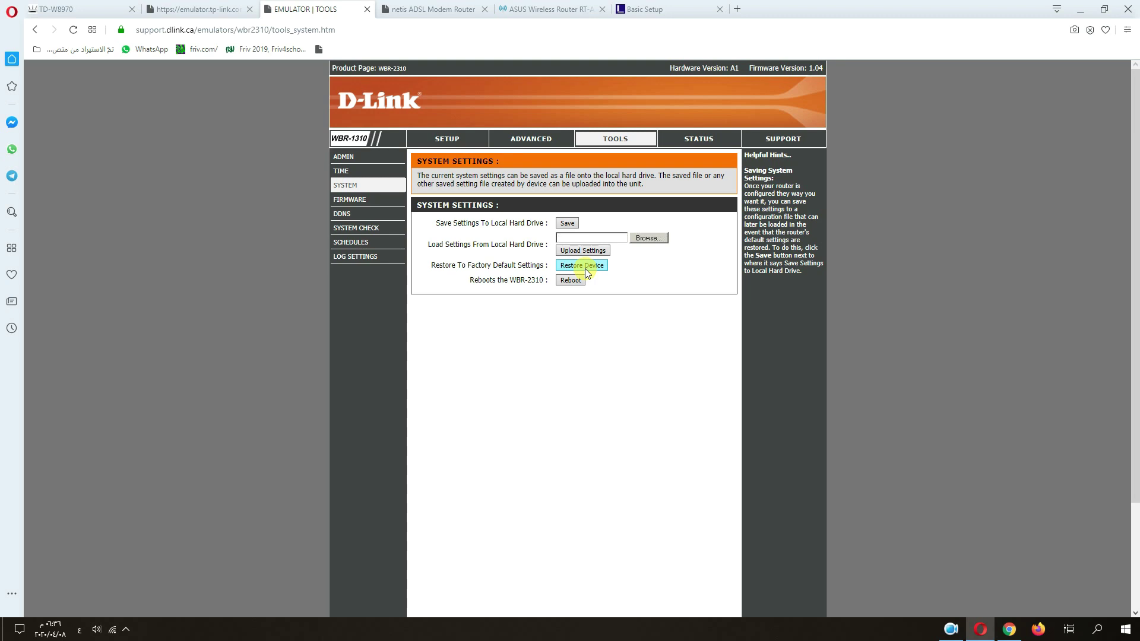
# - On the netis ADSL router's Maintenance reboot page, set Reboot from to Factory Default Configuration
pyautogui.click(436, 9)
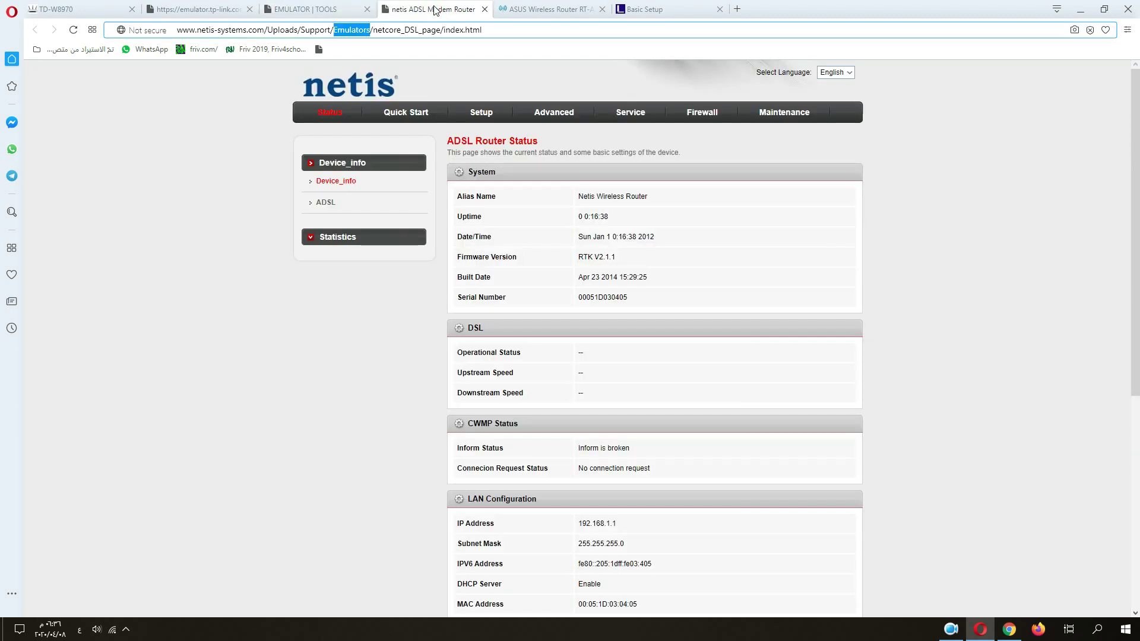
pyautogui.click(783, 114)
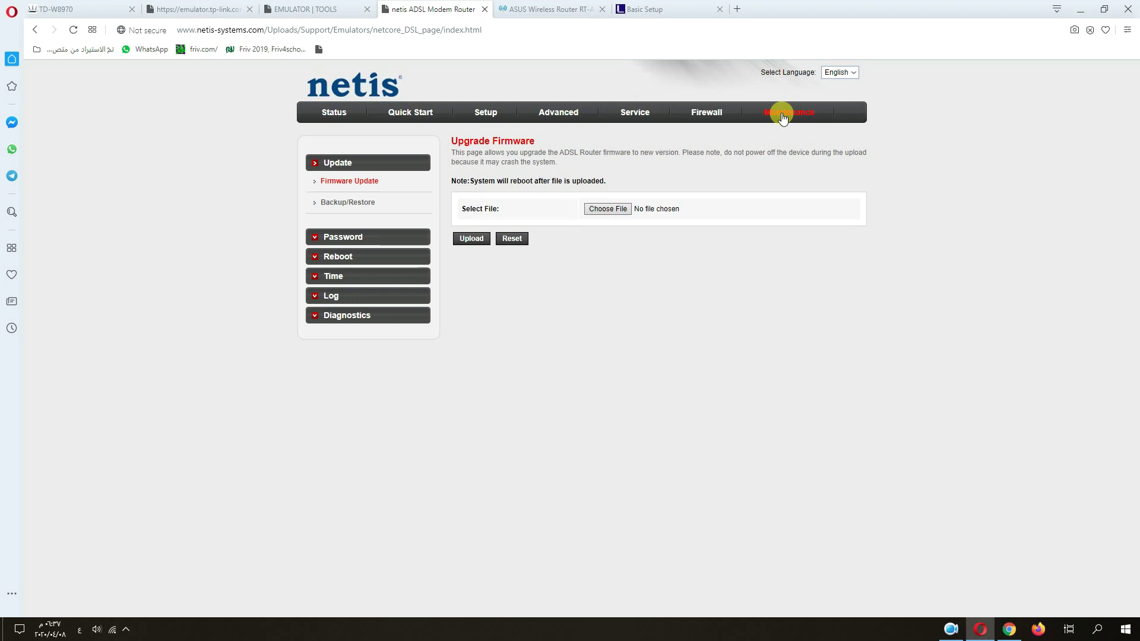
pyautogui.click(351, 206)
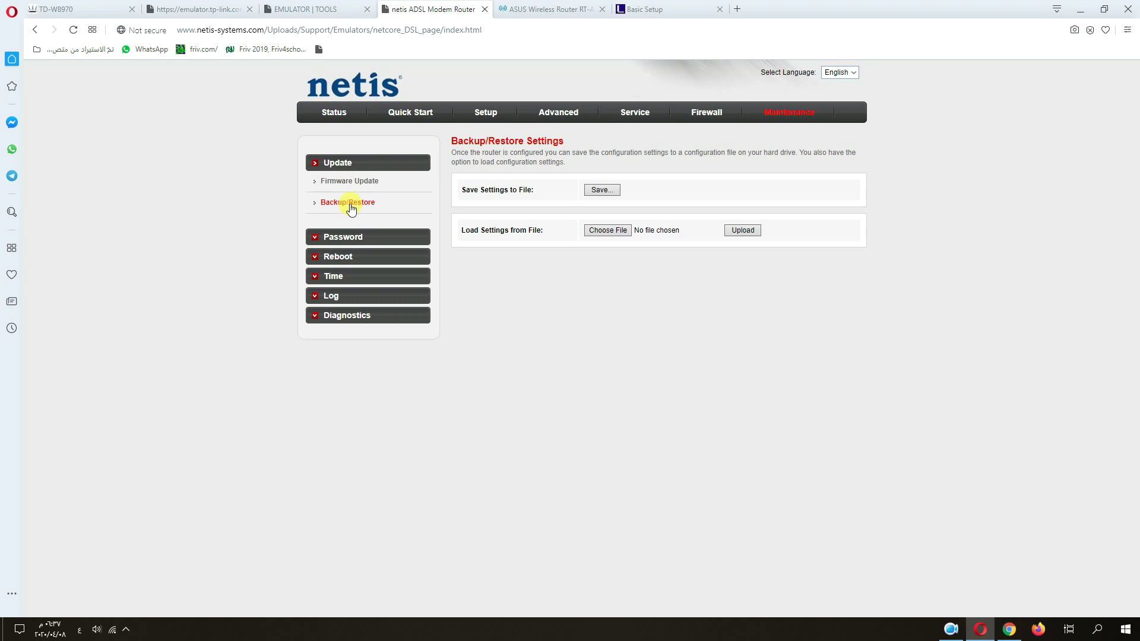
pyautogui.click(338, 259)
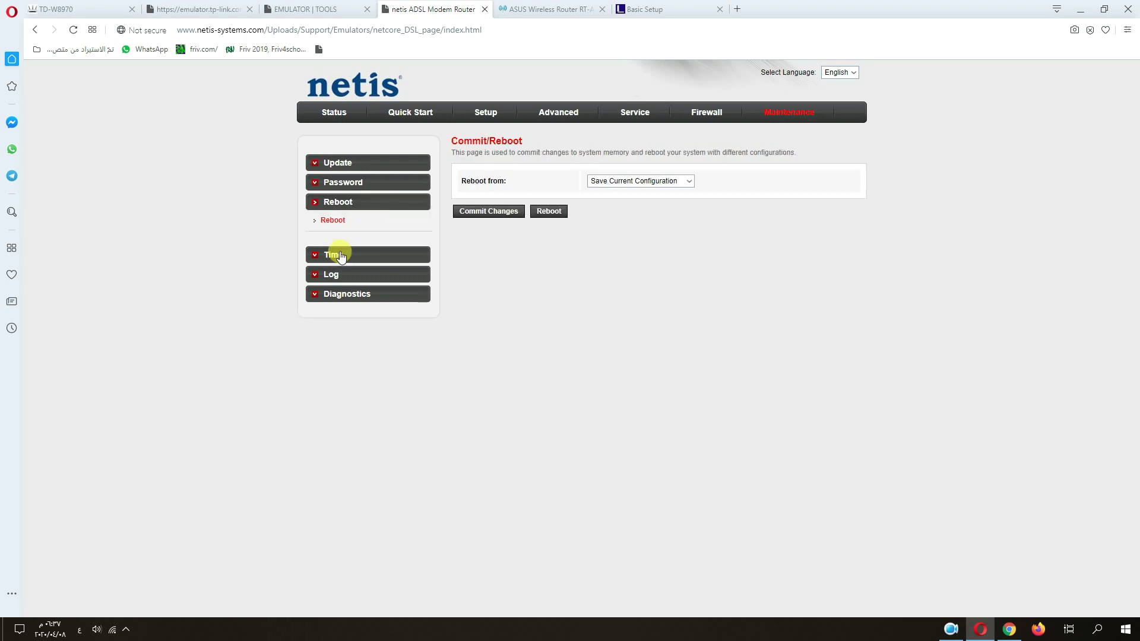
pyautogui.click(666, 183)
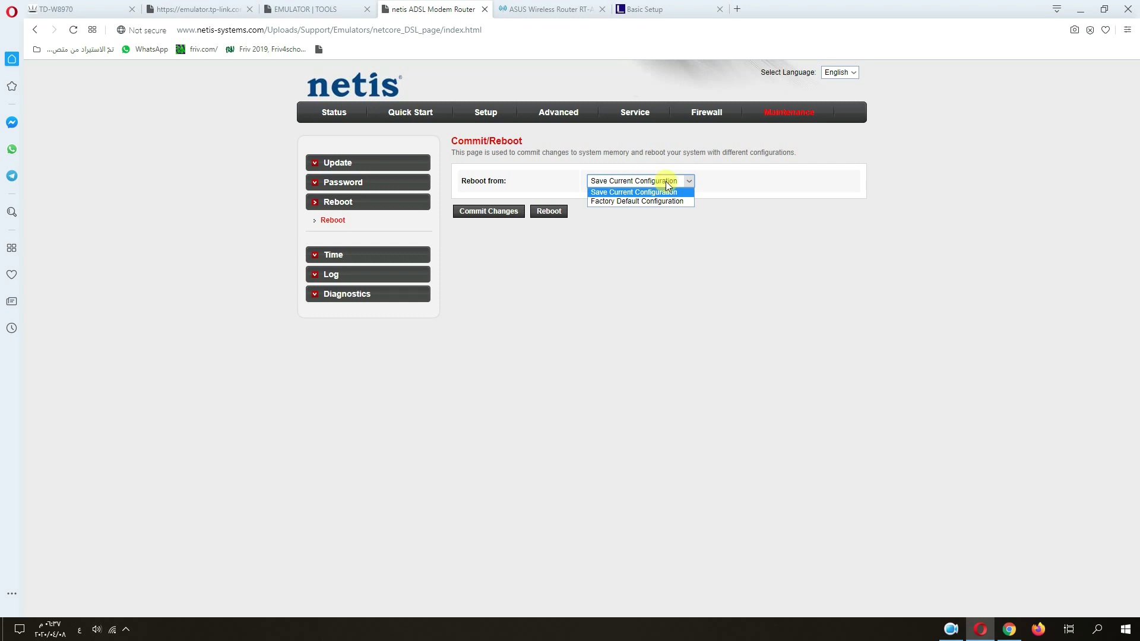
pyautogui.click(616, 204)
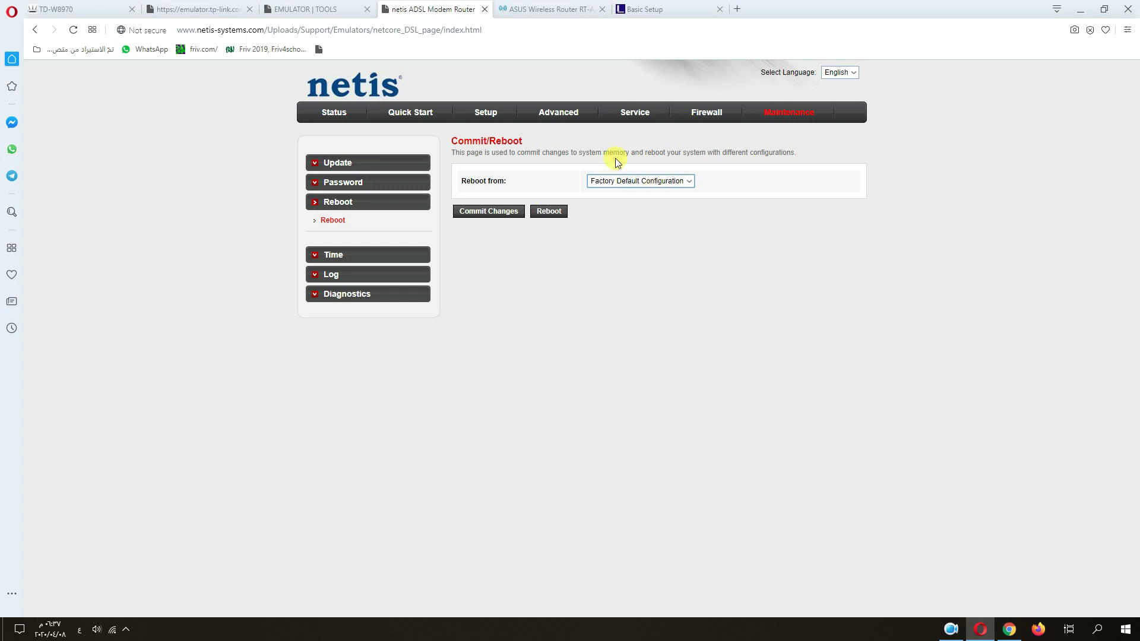
# - Switch to the ASUS RT-AX88U page and open the Restore/Save/Upload Setting page in Administration
pyautogui.click(548, 9)
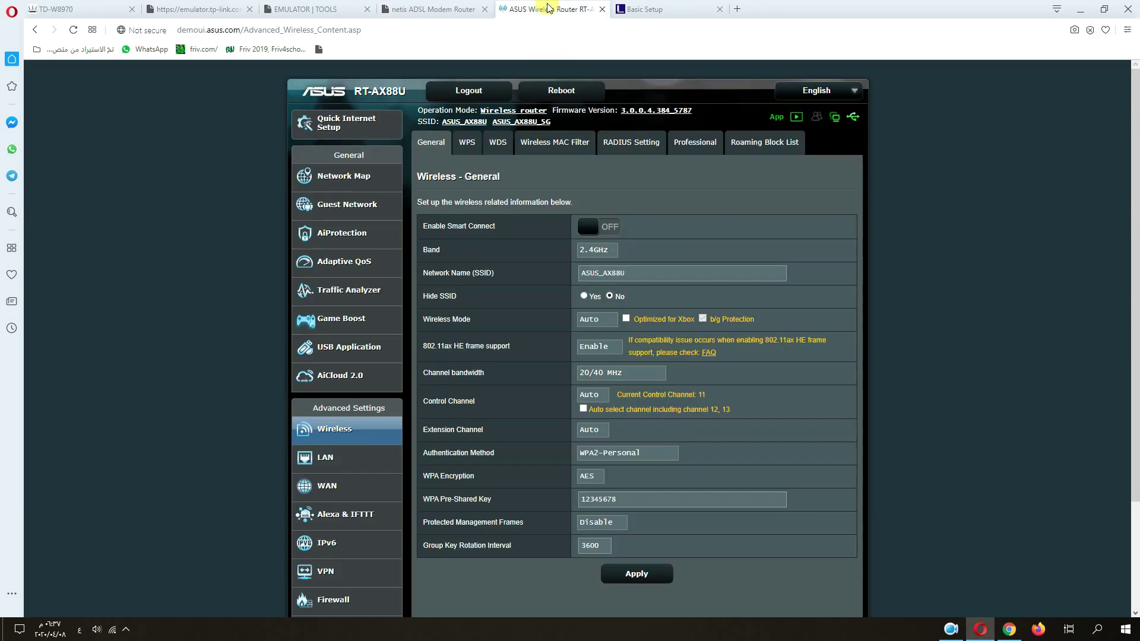
pyautogui.scroll(-2, 255, 286)
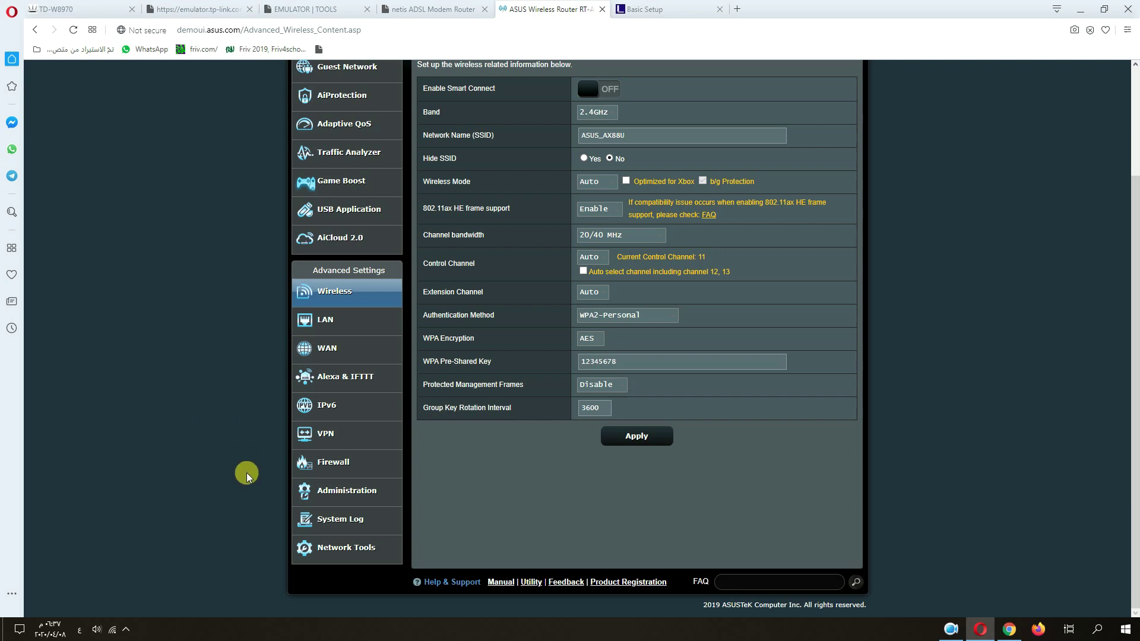
pyautogui.click(347, 501)
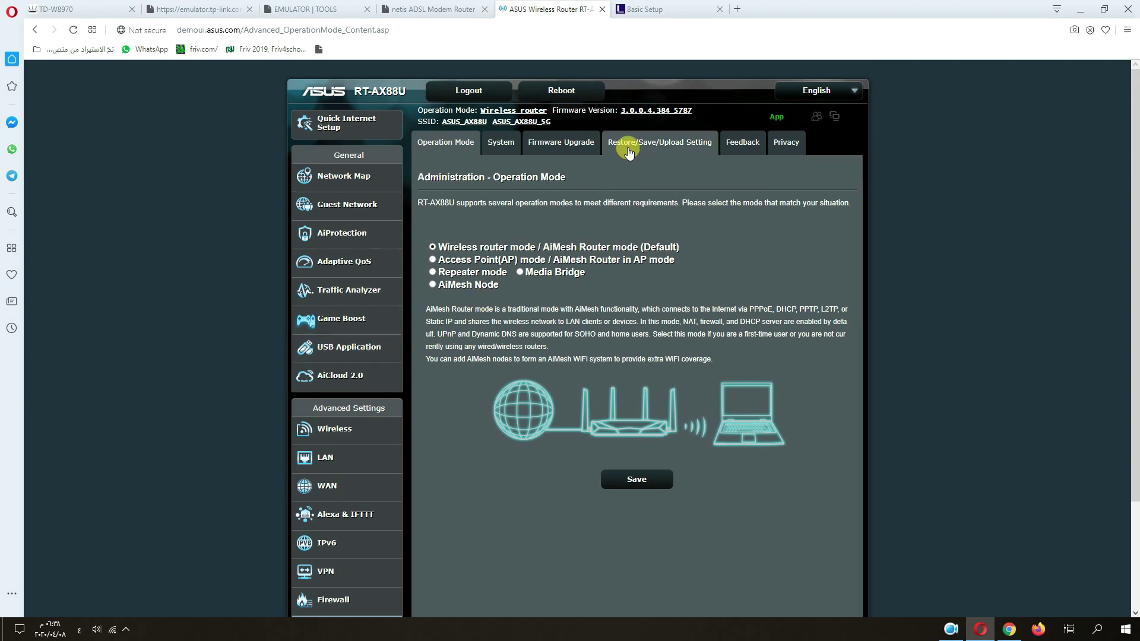
pyautogui.click(651, 147)
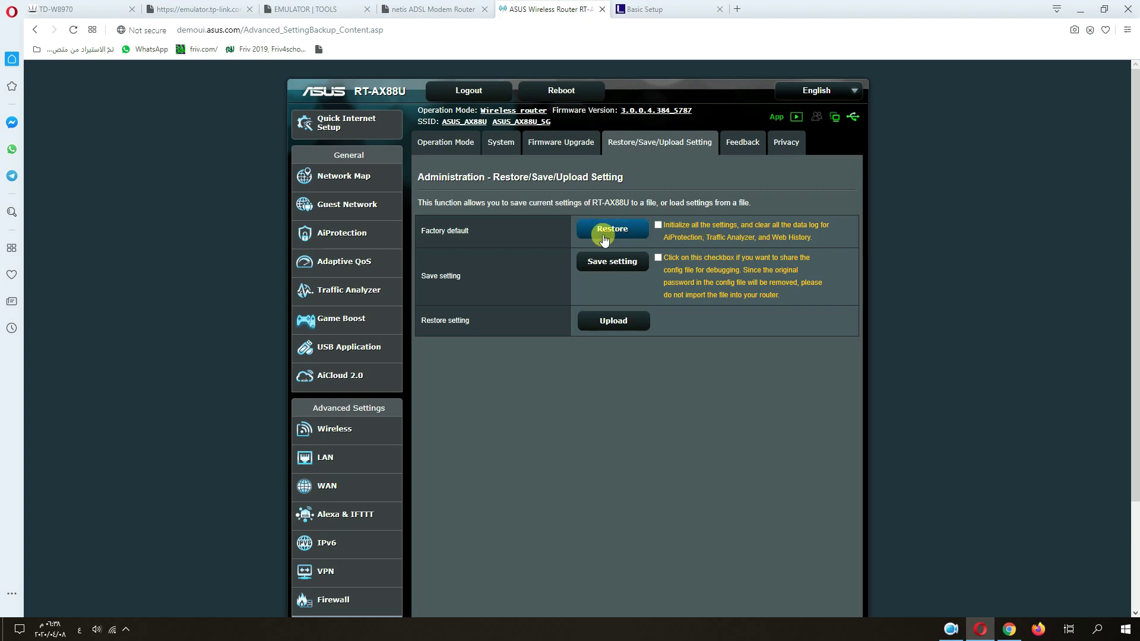
# - Switch to the Linksys E8350 page and open the Factory Defaults page in Administration
pyautogui.click(673, 10)
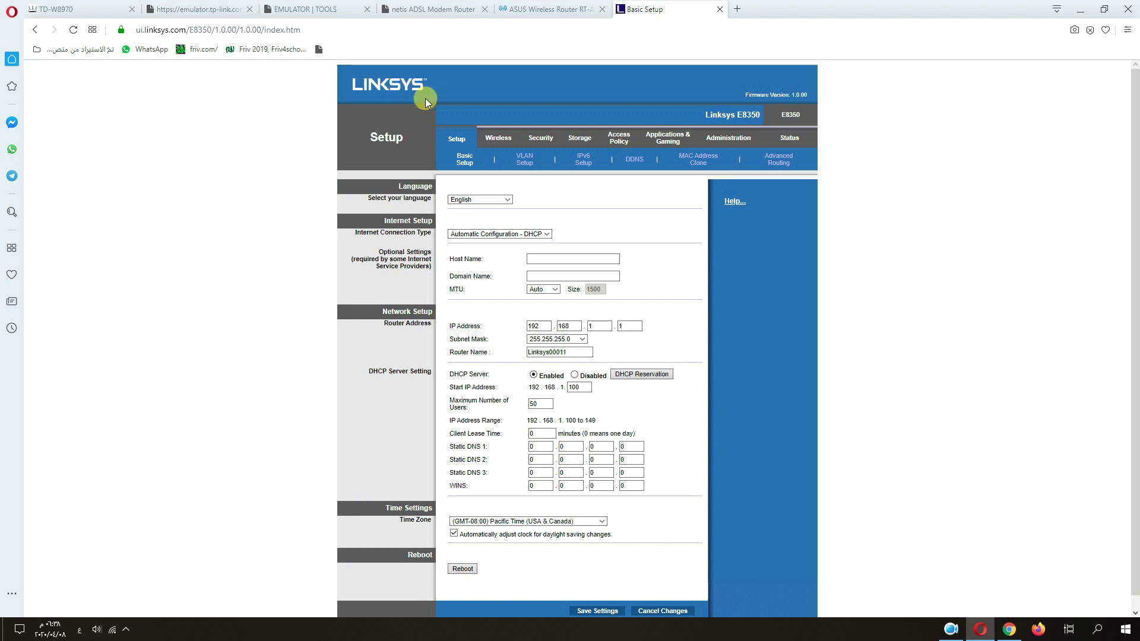
pyautogui.click(723, 138)
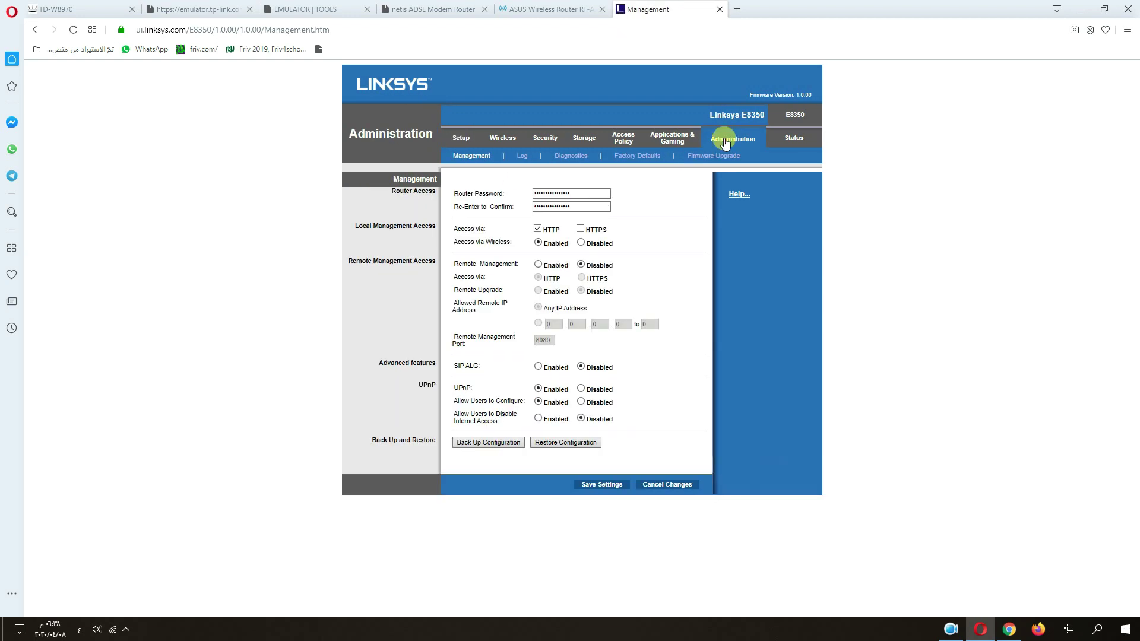
pyautogui.click(635, 156)
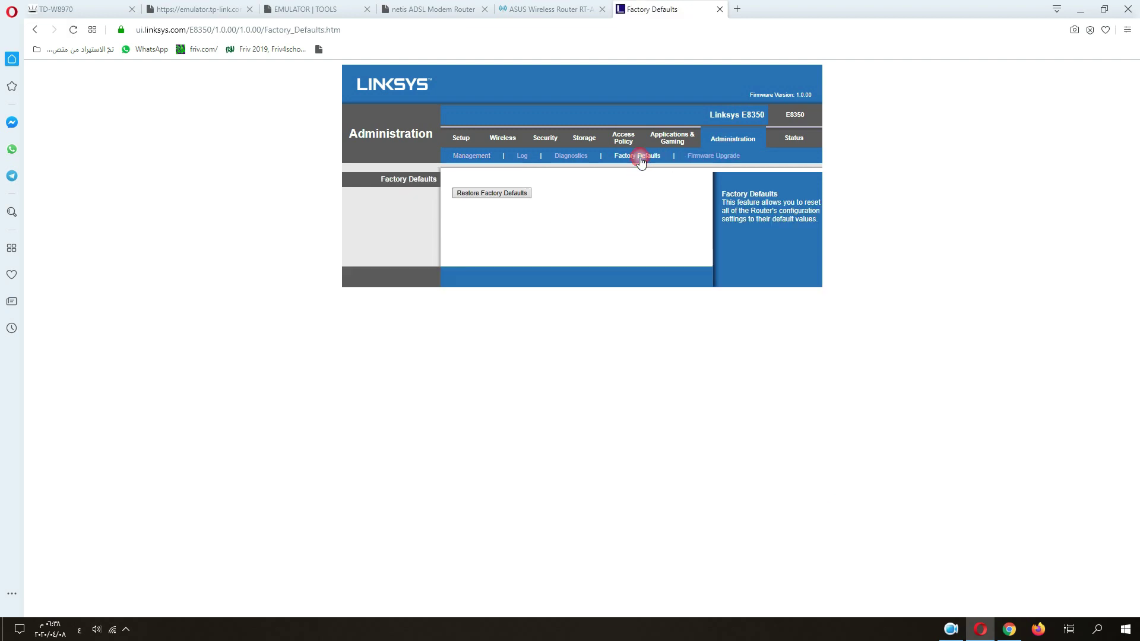